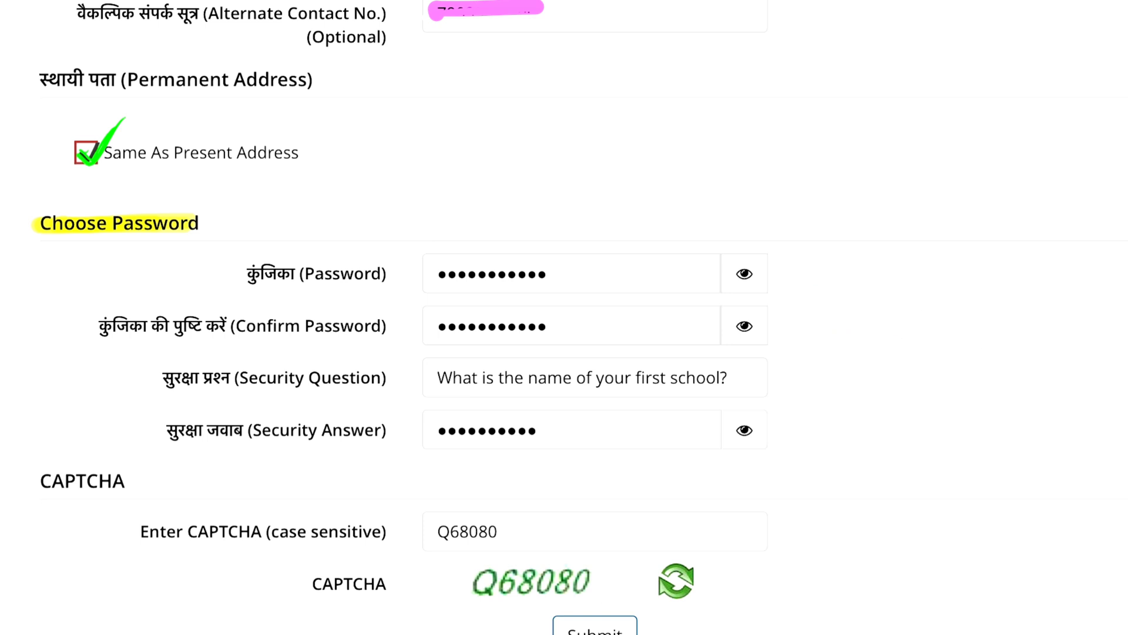
Review the password, security question and CAPTCHA section, and move on to the Application Status page
scroll(564, 317, down, 2)
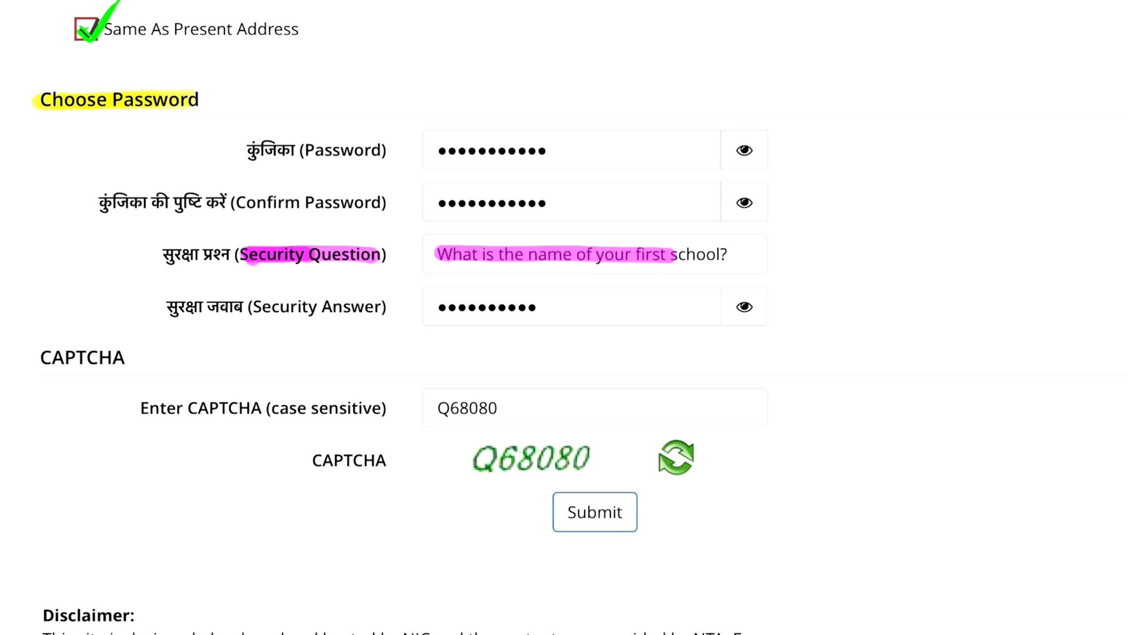
scroll(564, 317, down, 3)
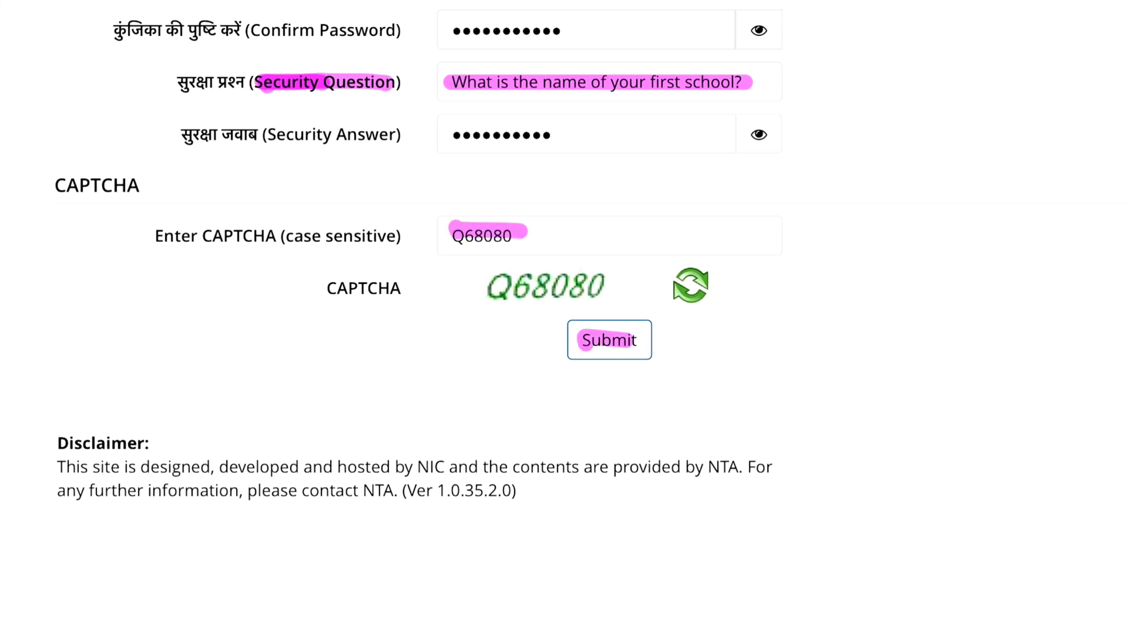
scroll(564, 317, right, 5)
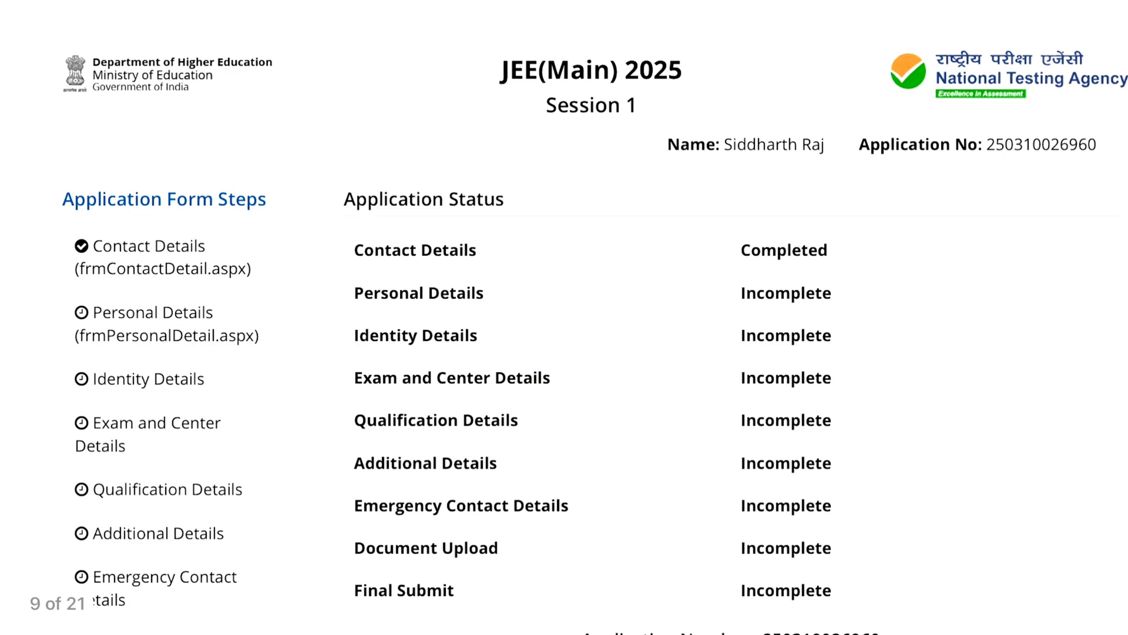
scroll(594, 337, down, 1)
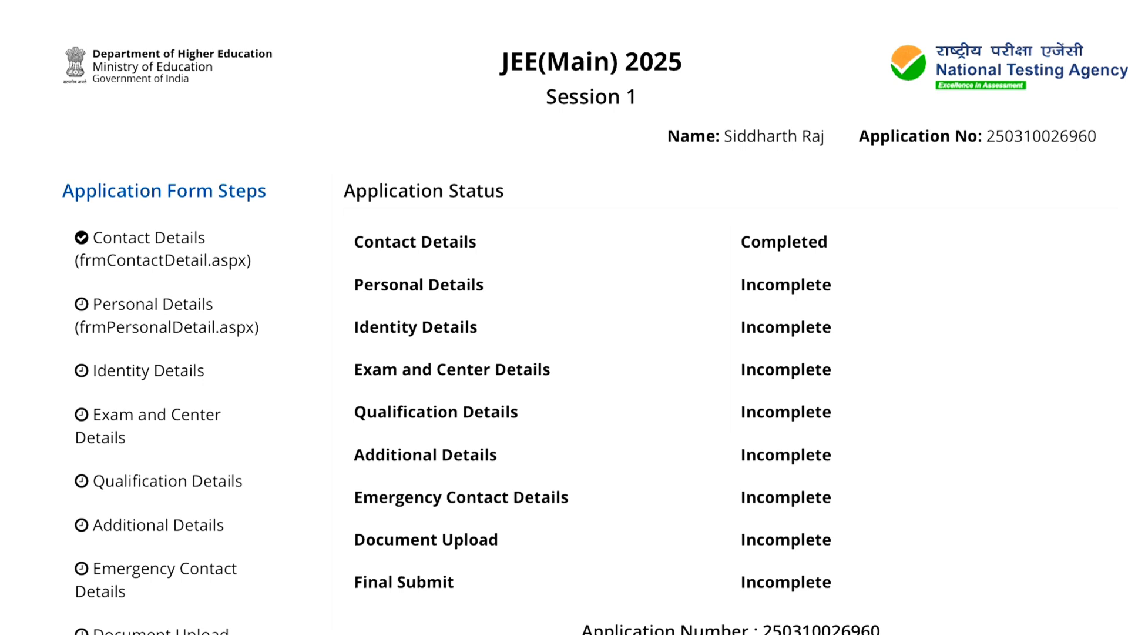
Highlight Contact Details with its form name, Identity Details, and Exam and Center in the Application Form Steps list
drag(93, 234, 207, 238)
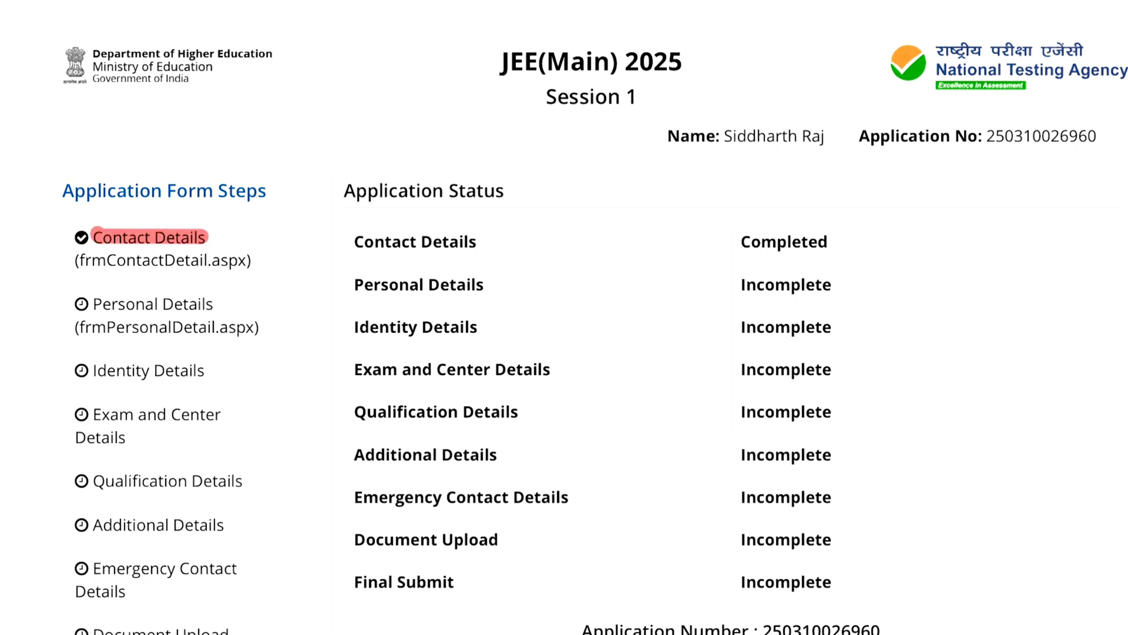
drag(69, 261, 252, 261)
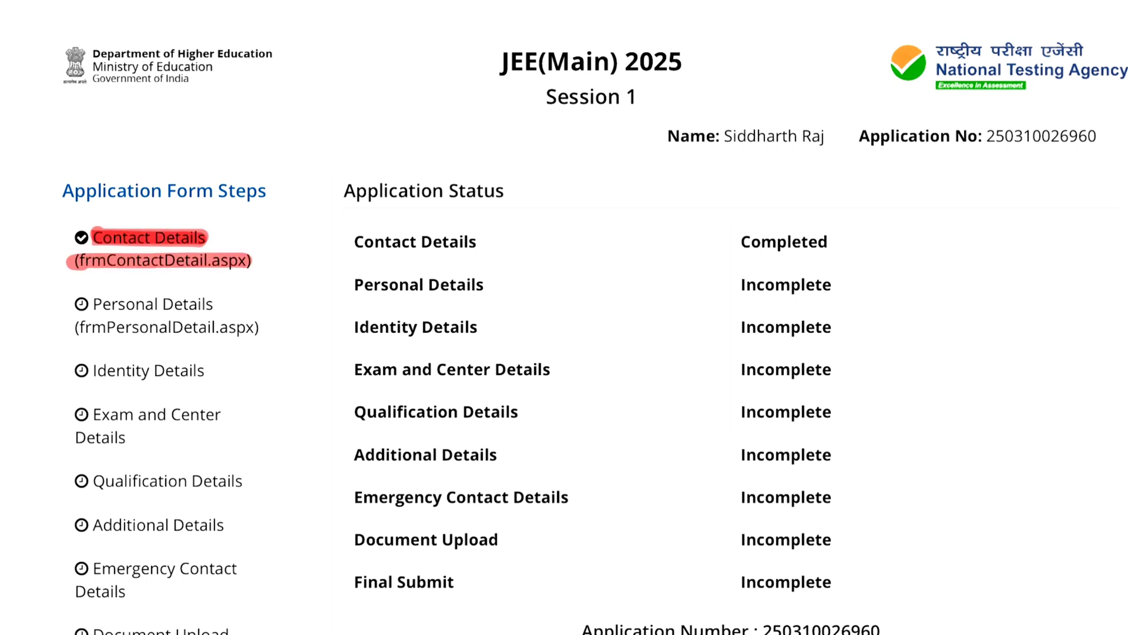
scroll(579, 333, down, 2)
scroll(579, 333, right, 2)
drag(93, 370, 222, 367)
drag(79, 413, 221, 413)
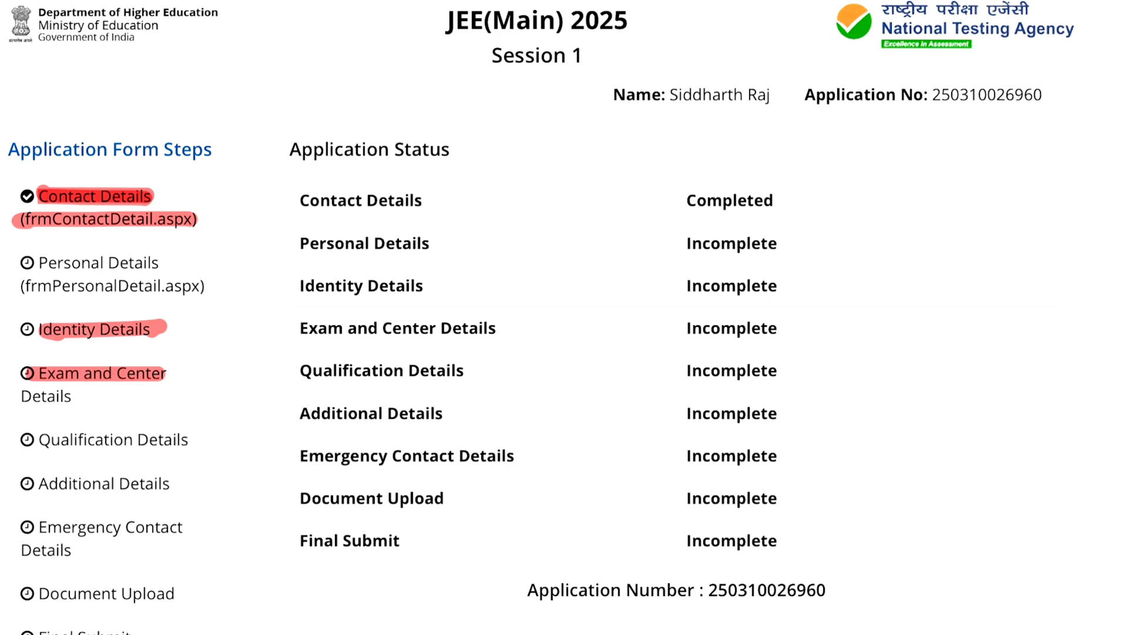
Highlight Qualification Details, Additional Details, Emergency Contact Details, Document Upload and Final Submit in the Application Form Steps list
scroll(564, 318, down, 3)
scroll(564, 317, left, 1)
drag(61, 337, 235, 335)
drag(70, 381, 221, 378)
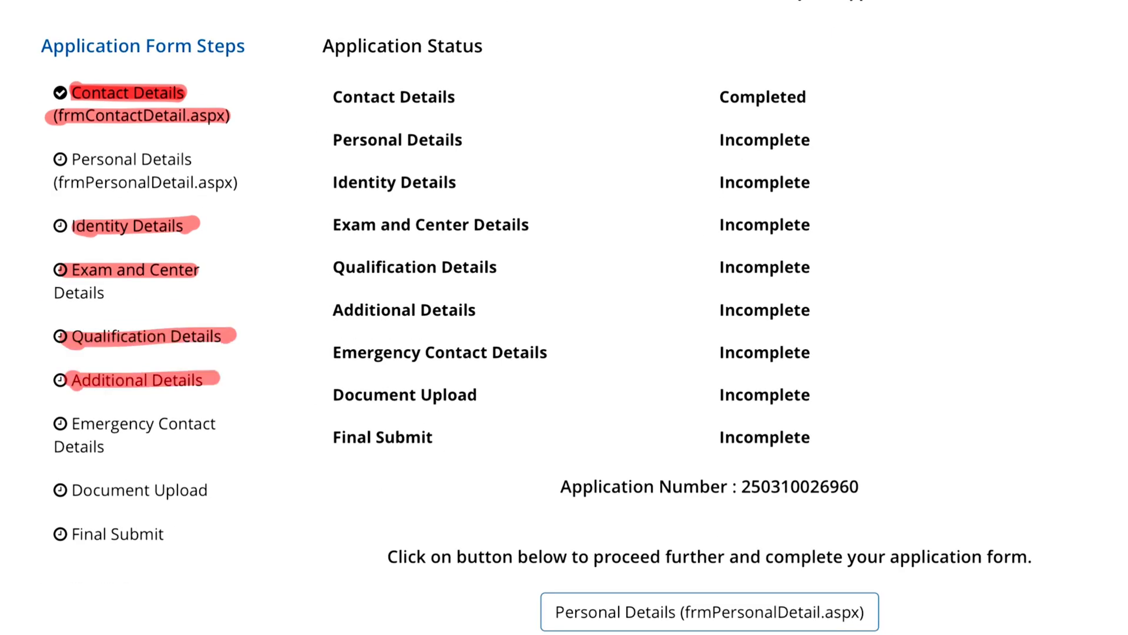
drag(68, 424, 205, 423)
drag(47, 446, 107, 446)
drag(69, 491, 221, 489)
drag(72, 531, 188, 532)
Highlight the Personal Details (frmPersonalDetail.aspx) button below the application number and move on to the Identity Type Details page
scroll(564, 317, down, 3)
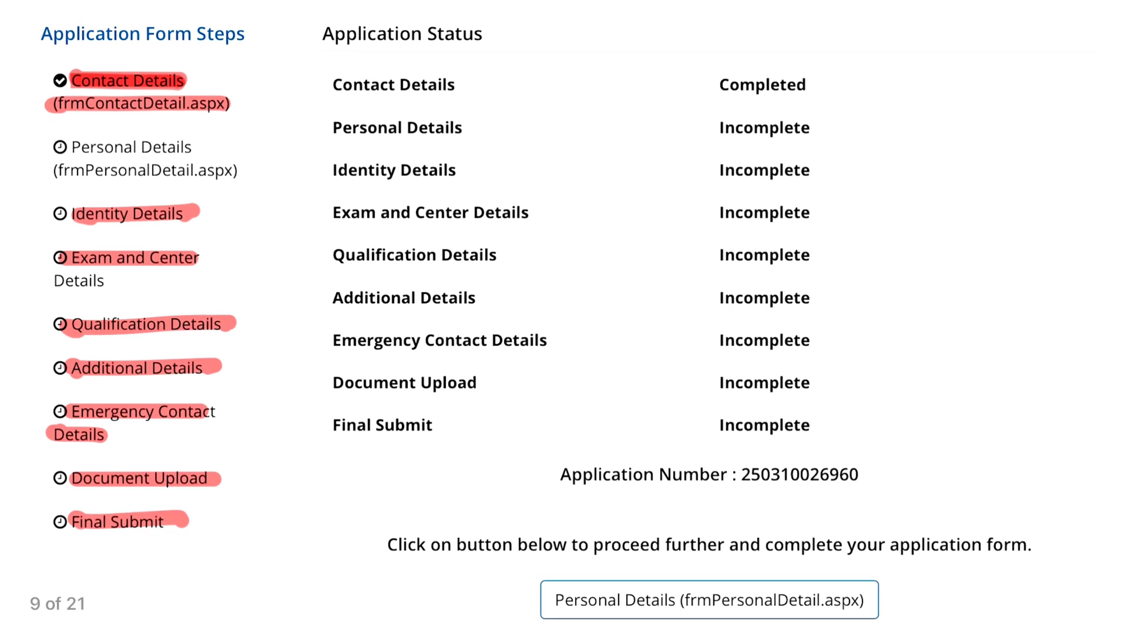
drag(552, 504, 888, 504)
scroll(564, 317, down, 3)
scroll(564, 317, down, 10)
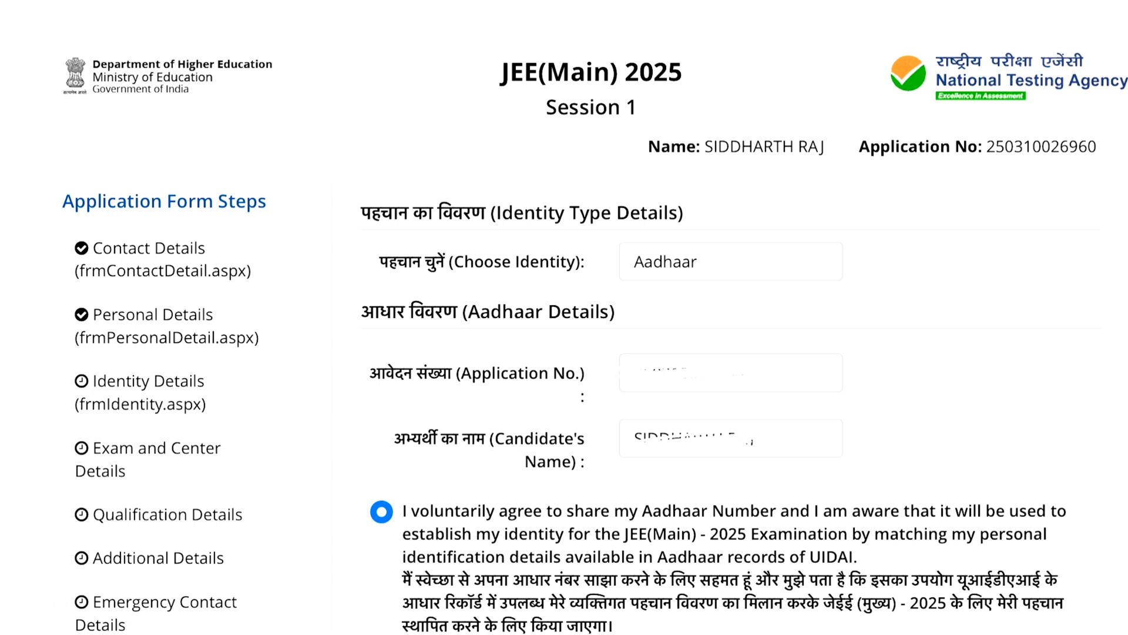
Highlight the Aadhaar identity choice, the application number field and the candidate's name field
drag(633, 261, 705, 265)
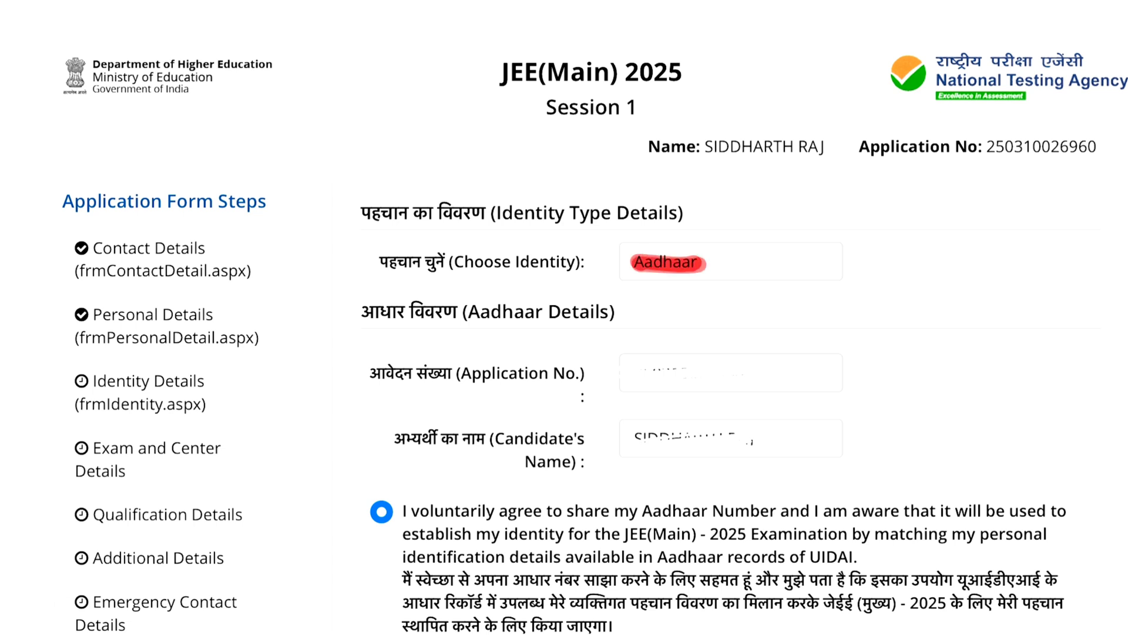
drag(638, 370, 831, 370)
drag(625, 436, 837, 436)
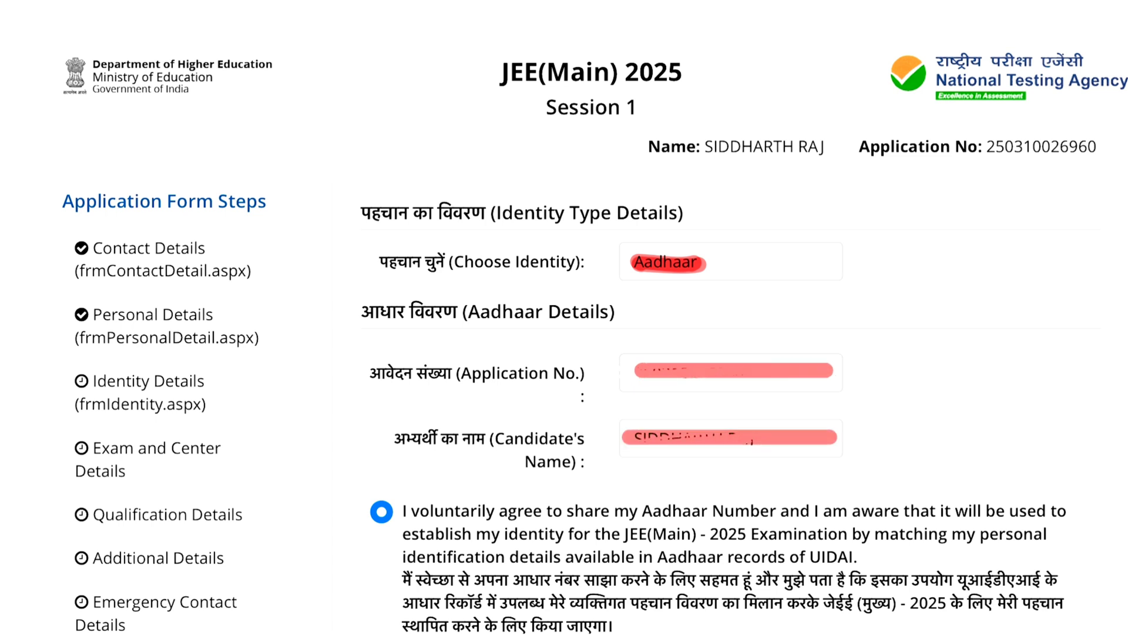
Highlight the masked entries in the Aadhaar Number and Confirm Aadhaar Number fields
scroll(564, 317, down, 7)
scroll(565, 317, down, 2)
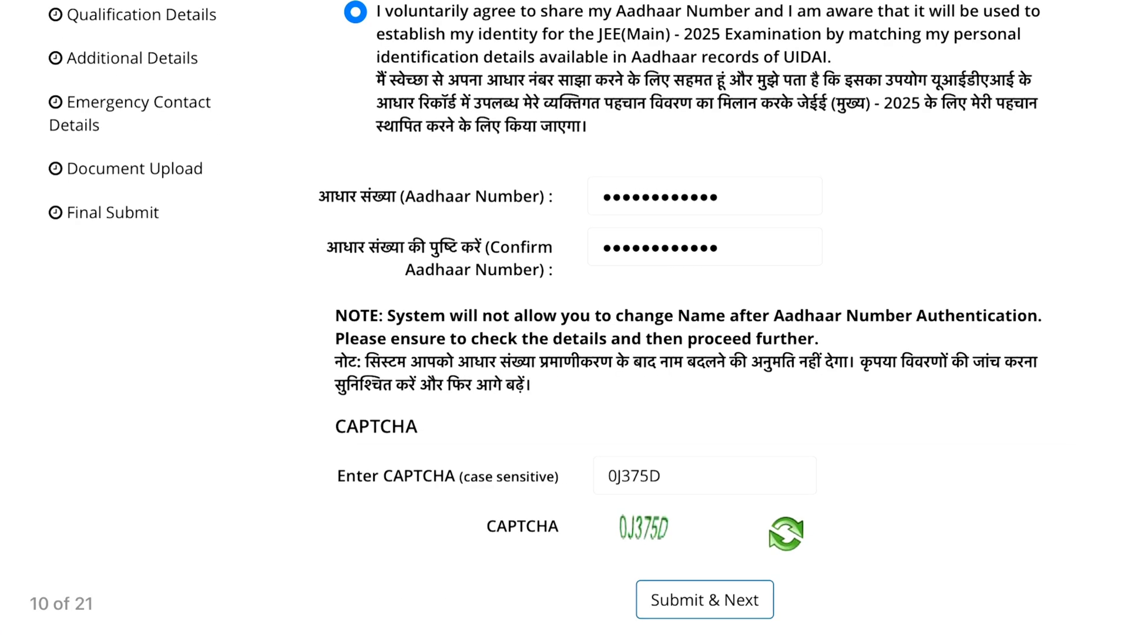
drag(598, 197, 739, 197)
drag(596, 250, 740, 249)
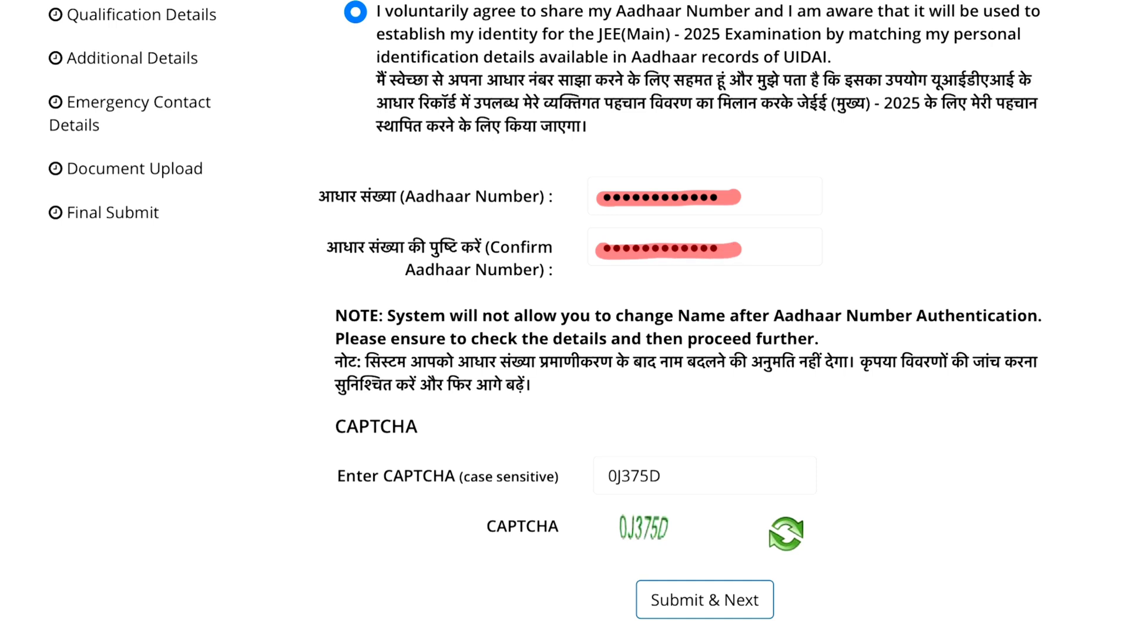
Highlight the entered CAPTCHA text and the Submit & Next button on the identity page
scroll(564, 317, down, 2)
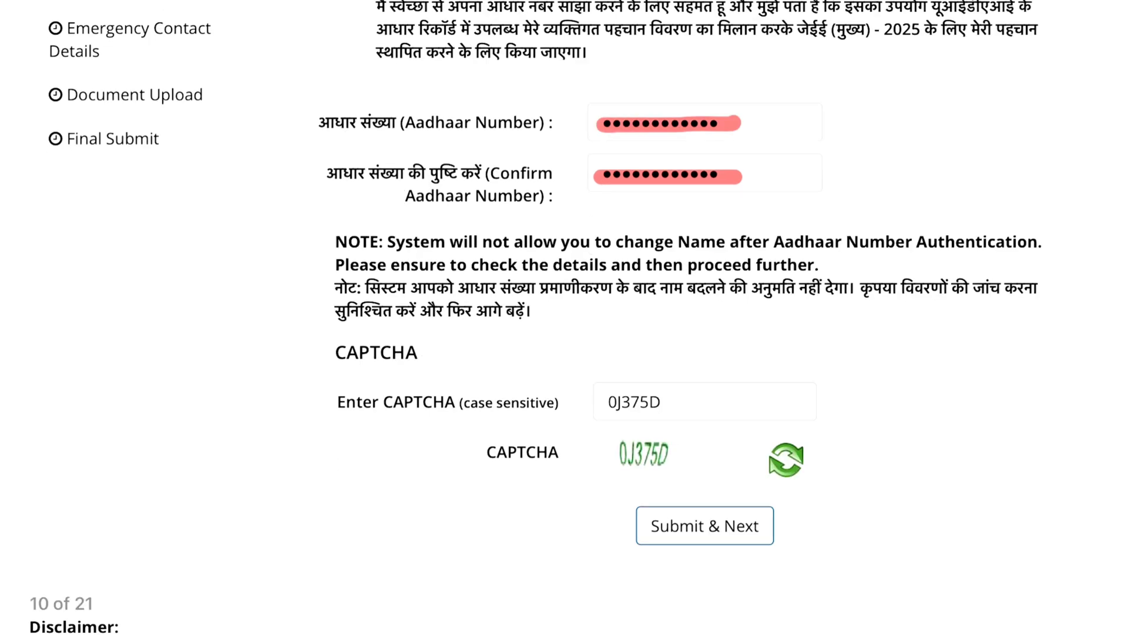
mouse_move(611, 398)
mouse_down()
mouse_move(678, 401)
mouse_move(668, 405)
mouse_up()
drag(654, 525, 773, 526)
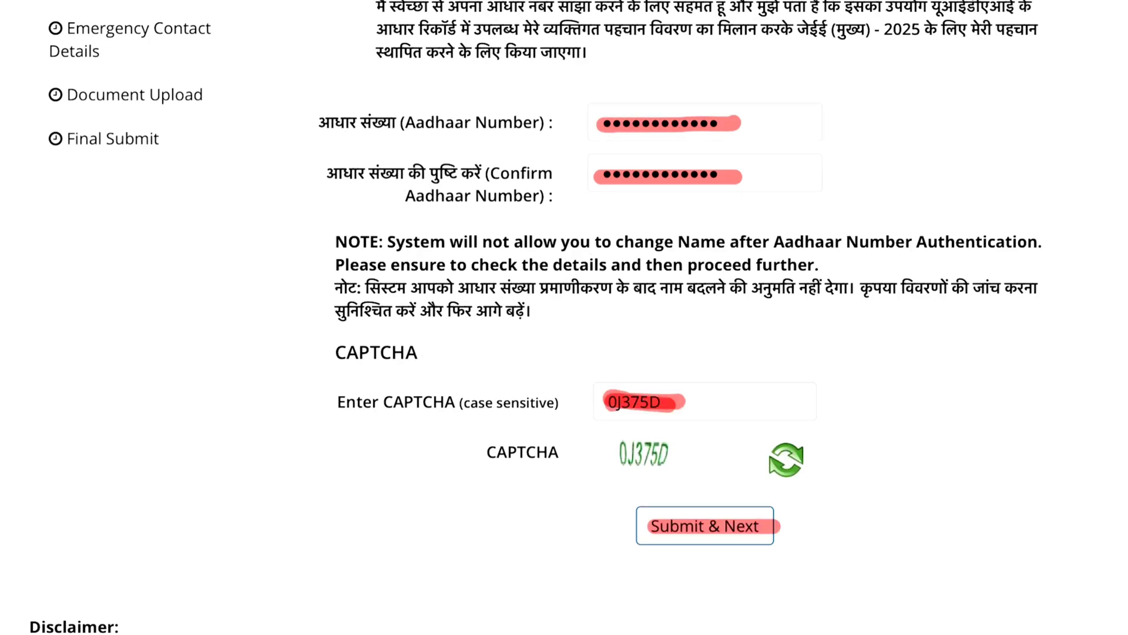
On the Apply For page, highlight the completed Identity Details with its form name, Personal Details and Contact Details steps
key(Right)
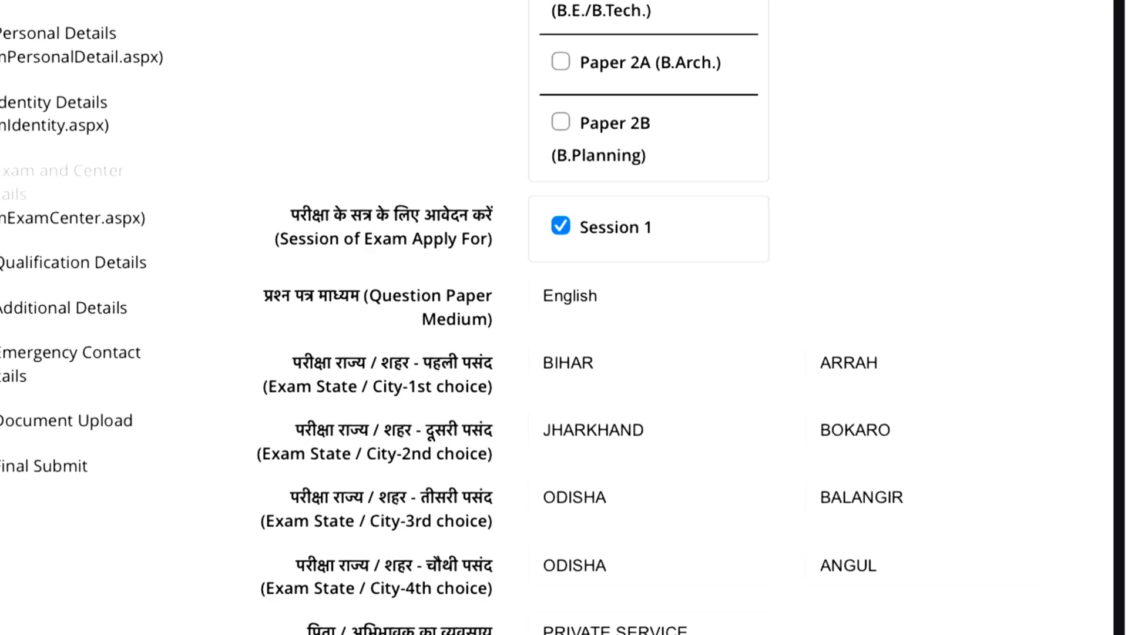
scroll(564, 317, up, 1)
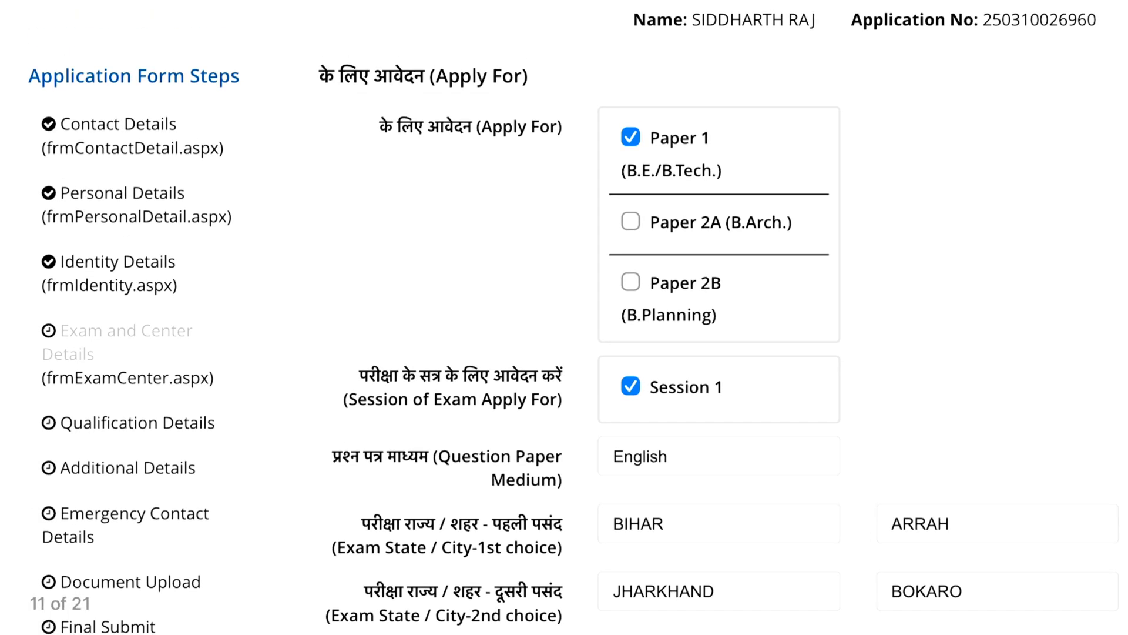
drag(54, 261, 173, 262)
drag(42, 285, 169, 285)
drag(57, 195, 202, 191)
drag(57, 126, 180, 124)
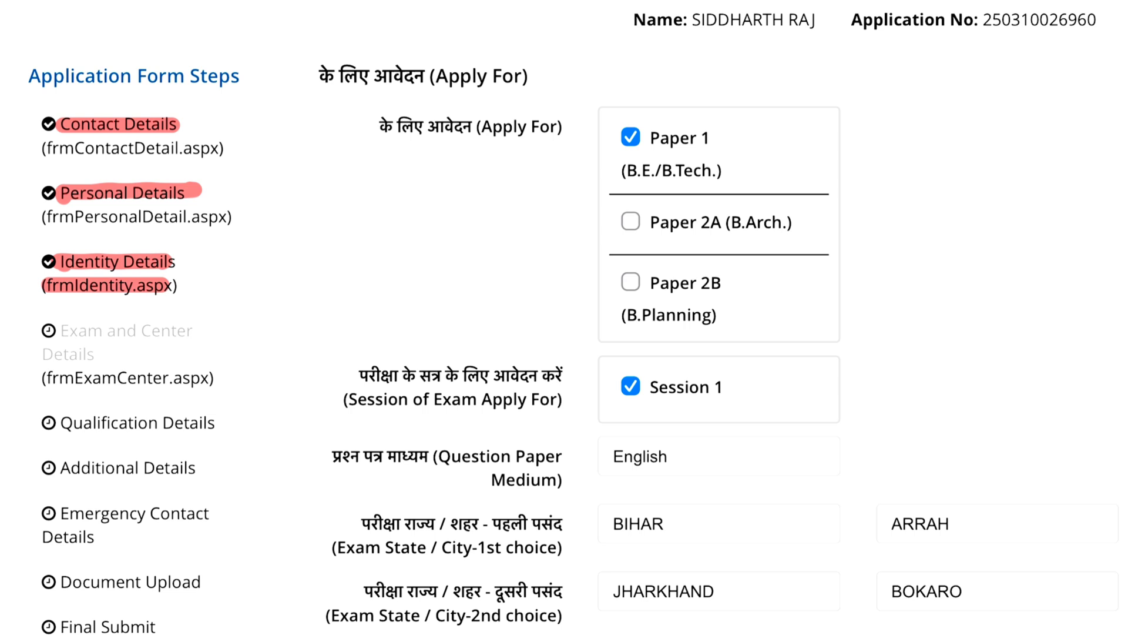
Highlight the Paper 1 (B.E./B.Tech.) option, the Session of Exam Apply For label and the Session 1 option
mouse_move(647, 137)
mouse_down()
mouse_move(716, 135)
mouse_move(649, 138)
mouse_move(640, 171)
mouse_move(624, 171)
mouse_move(714, 170)
mouse_up()
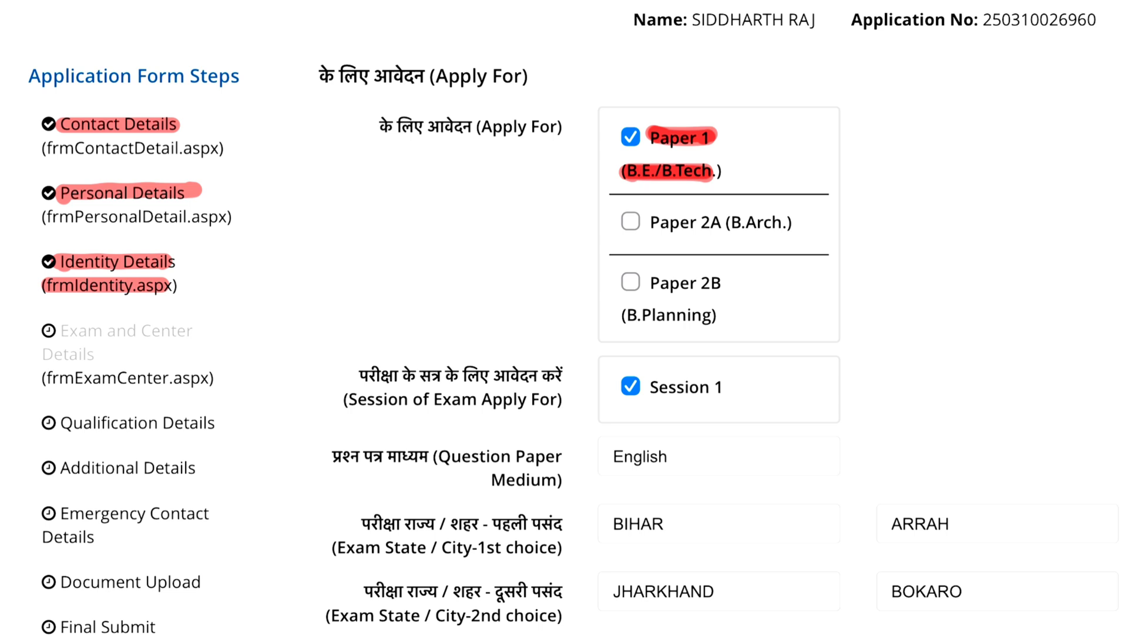
drag(622, 171, 723, 171)
mouse_move(646, 139)
mouse_down()
mouse_move(710, 142)
mouse_move(650, 147)
mouse_up()
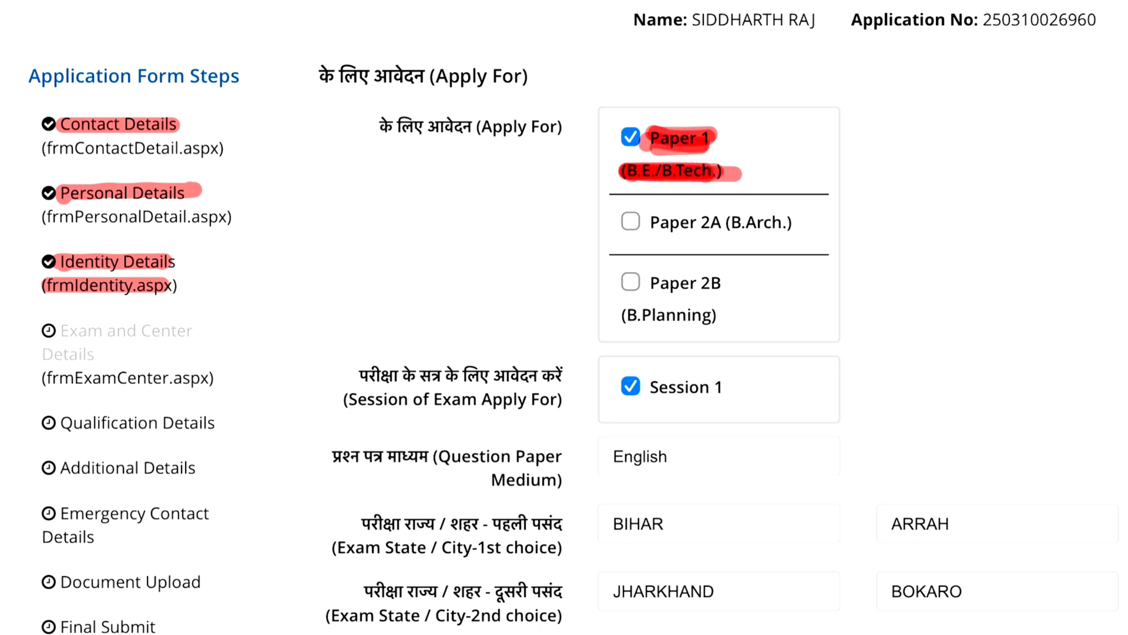
drag(357, 400, 551, 399)
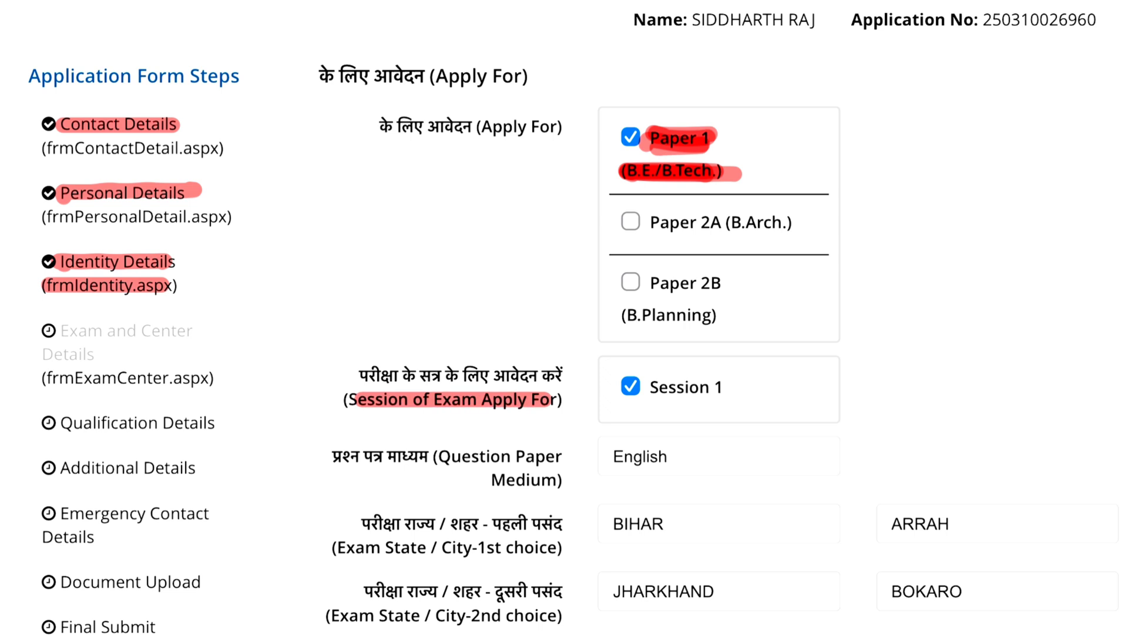
drag(622, 387, 733, 386)
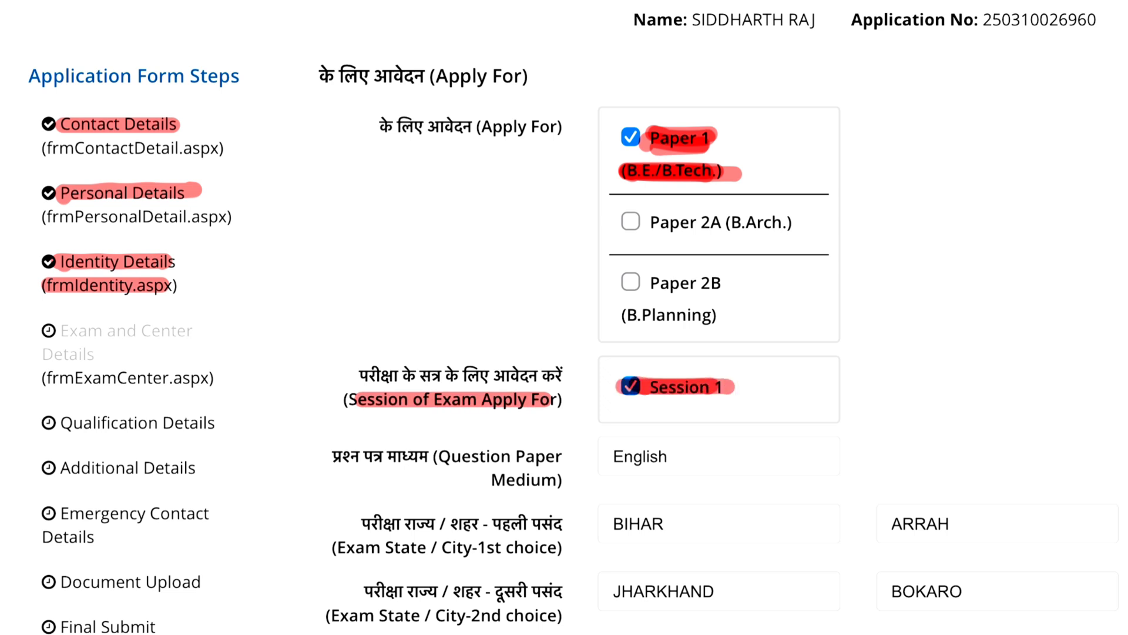
Highlight the English paper medium, the exam choices BIHAR / ARRAH and JHARKHAND / BOKARO, and the third-choice state ODISHA
scroll(564, 317, down, 3)
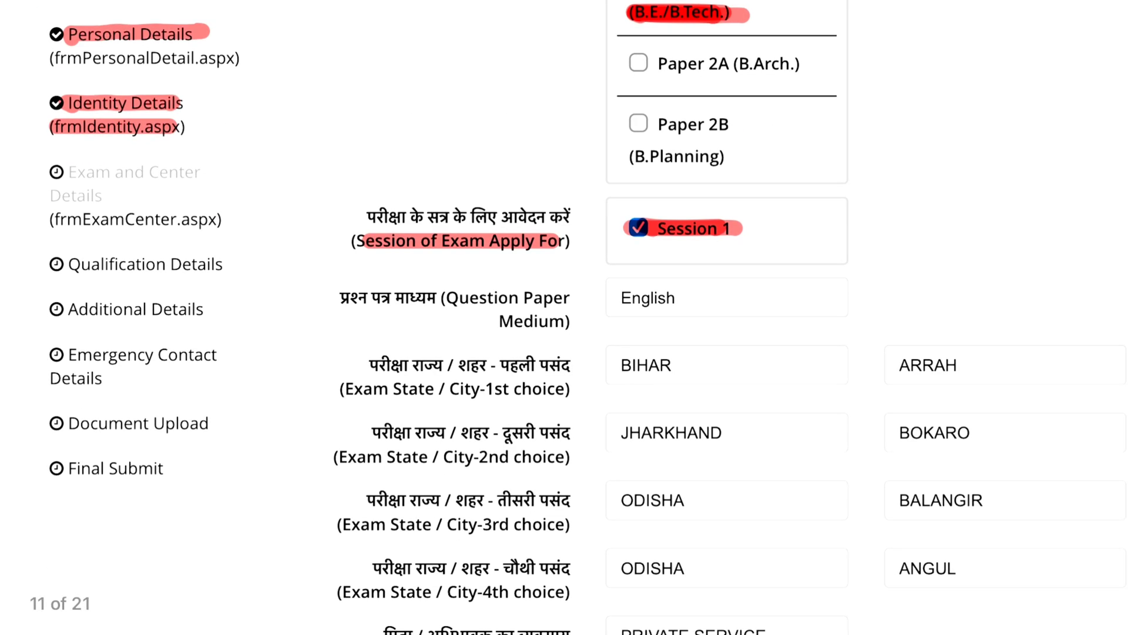
drag(616, 298, 694, 297)
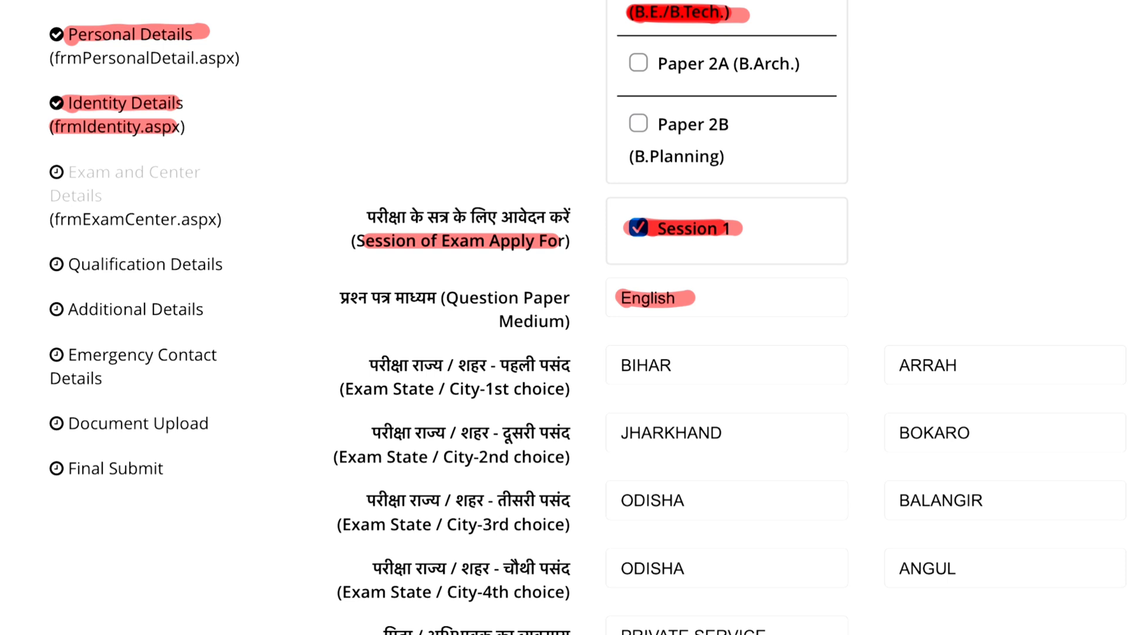
drag(614, 366, 683, 364)
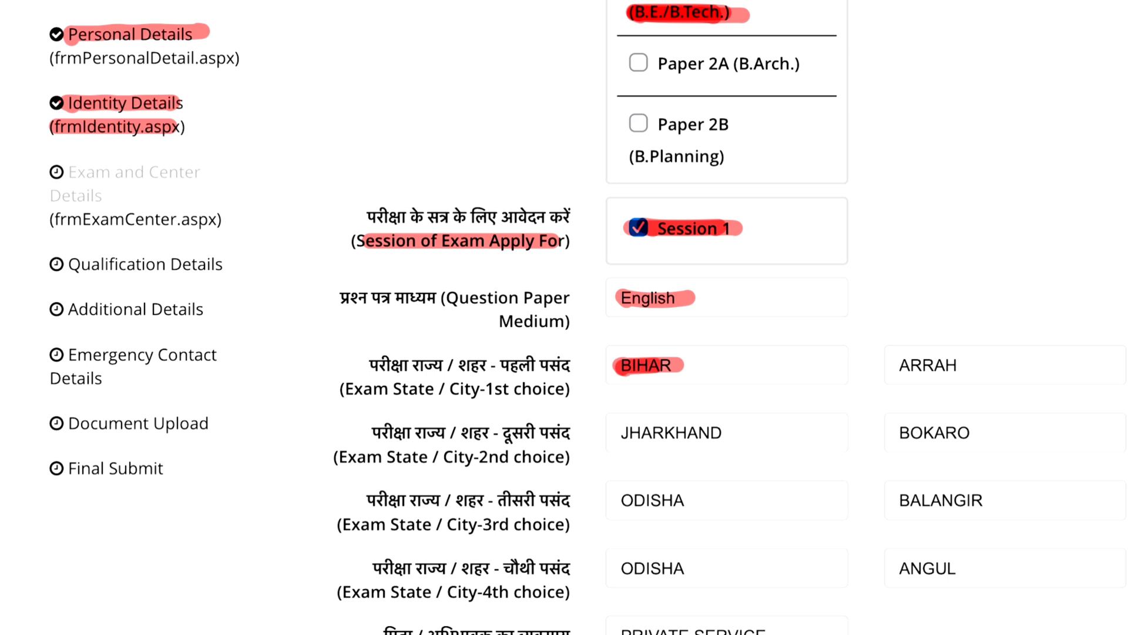
drag(896, 365, 957, 366)
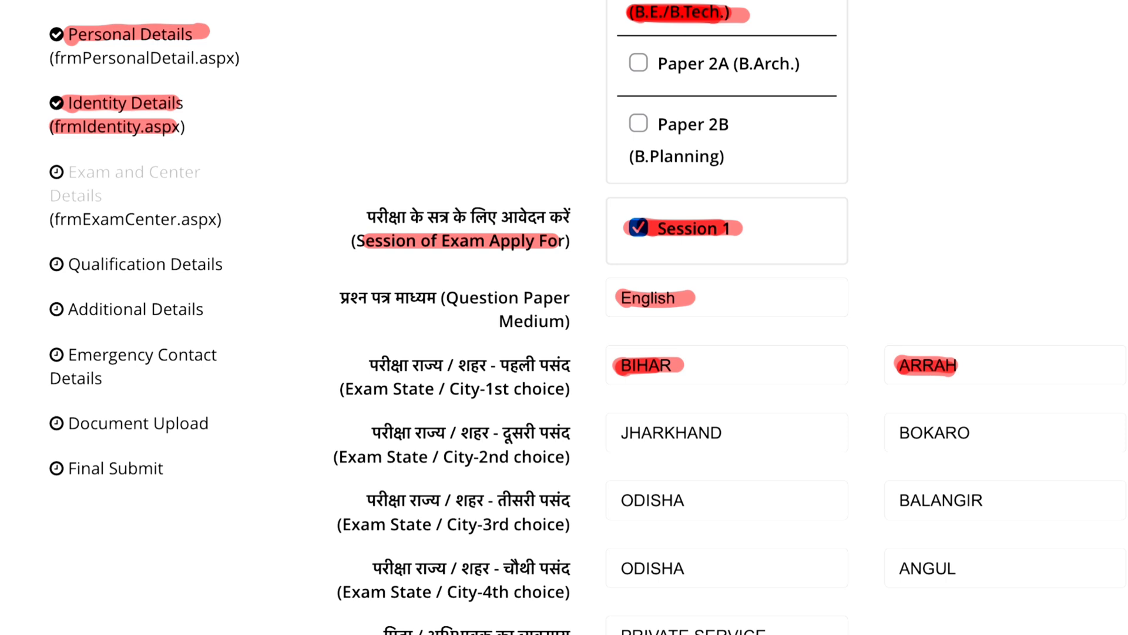
drag(626, 428, 717, 434)
drag(899, 426, 982, 434)
drag(611, 494, 730, 492)
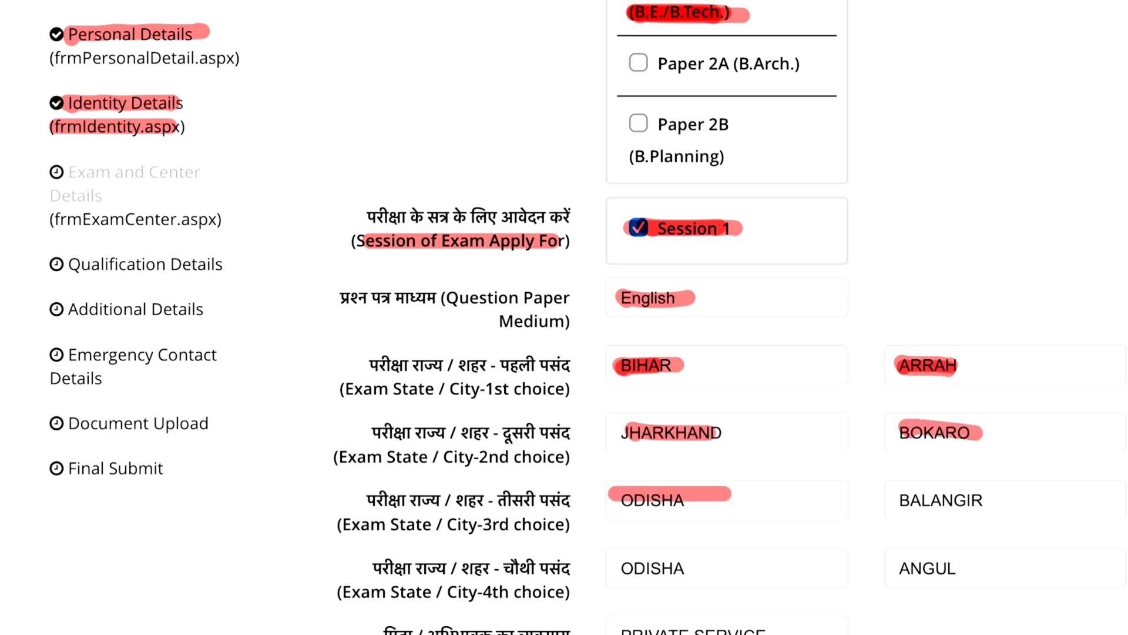
Highlight the Father / Guardian Occupation and Father / Guardian Qualification labels
scroll(565, 317, down, 10)
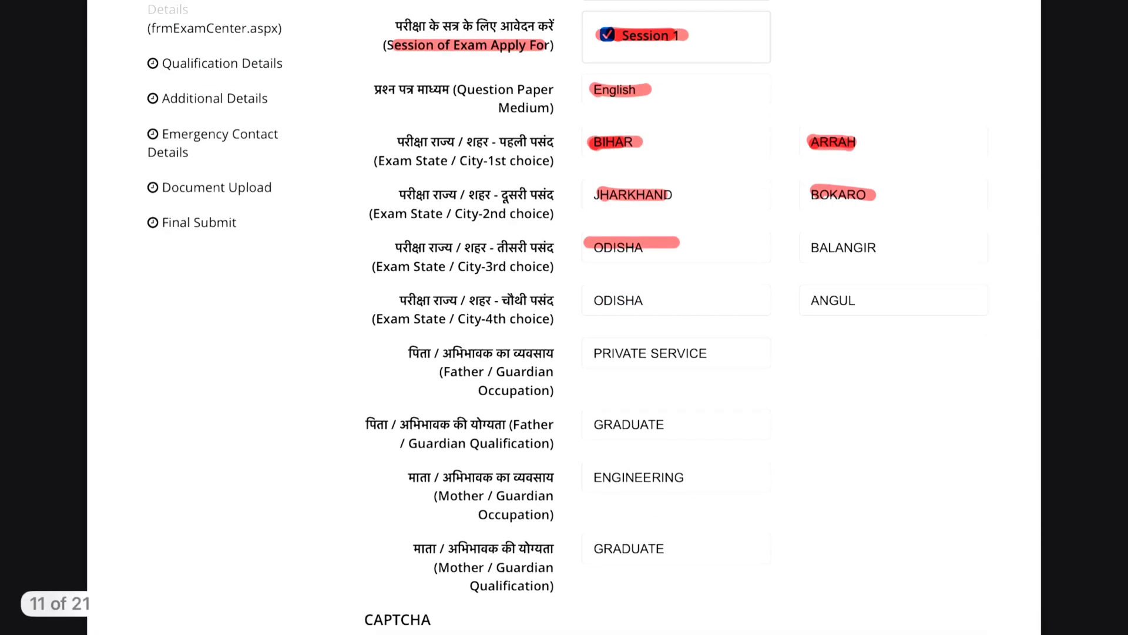
drag(446, 298, 547, 297)
drag(470, 318, 544, 318)
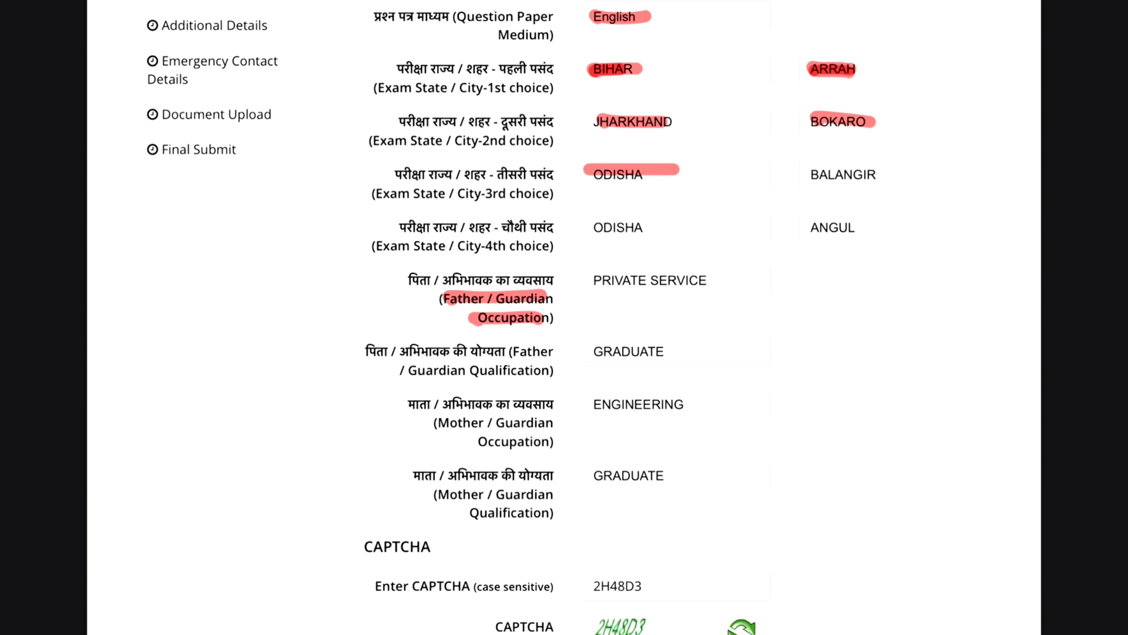
drag(386, 351, 547, 350)
drag(409, 372, 541, 370)
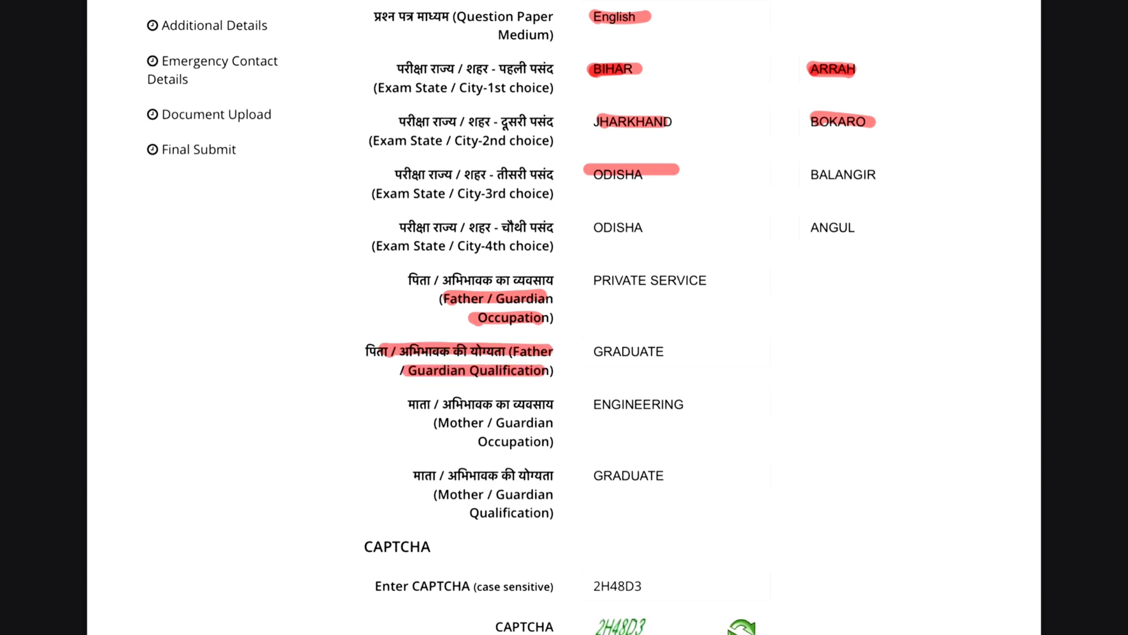
Highlight the Mother / Guardian Occupation and Qualification labels and the CAPTCHA label at the end of the exam center page
drag(435, 422, 546, 422)
drag(473, 442, 550, 442)
drag(435, 495, 557, 495)
drag(475, 517, 564, 519)
scroll(564, 317, down, 3)
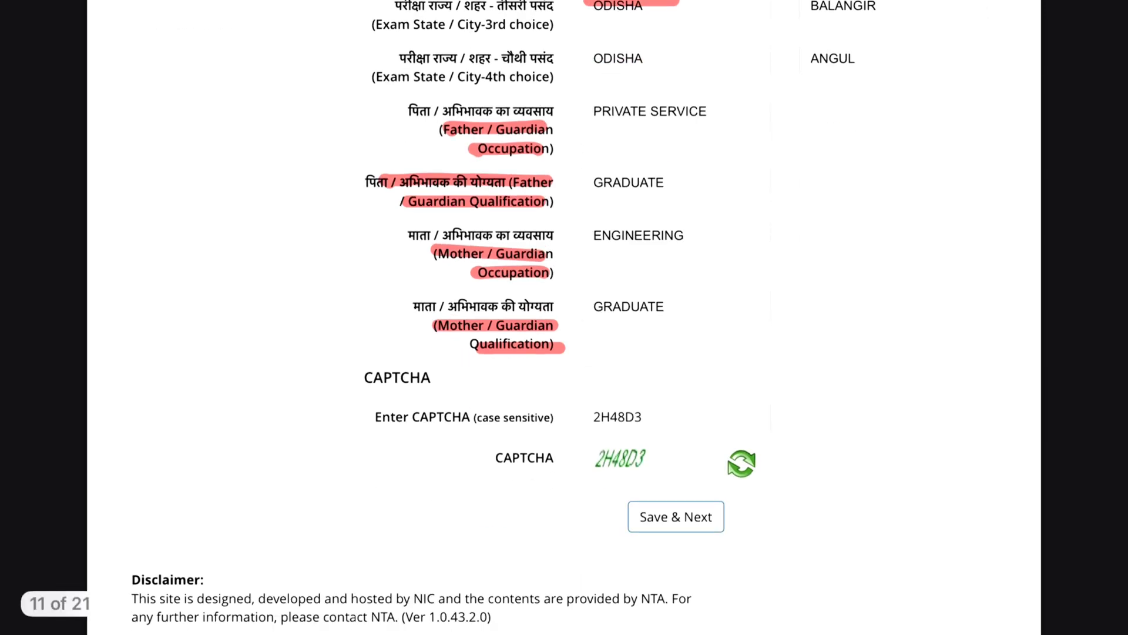
drag(491, 458, 563, 459)
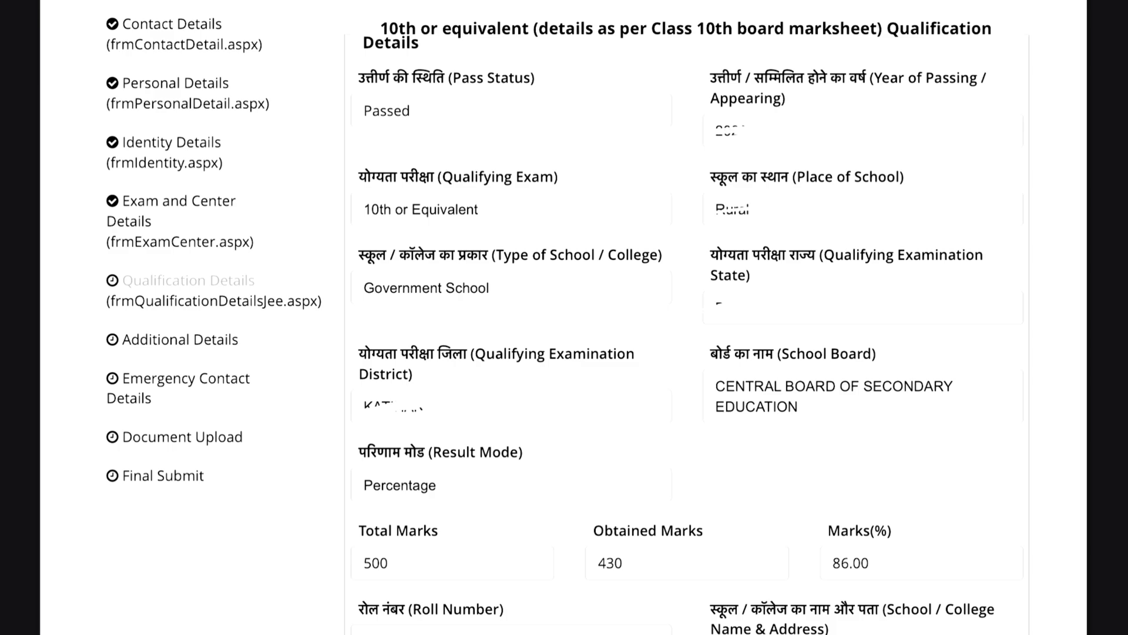